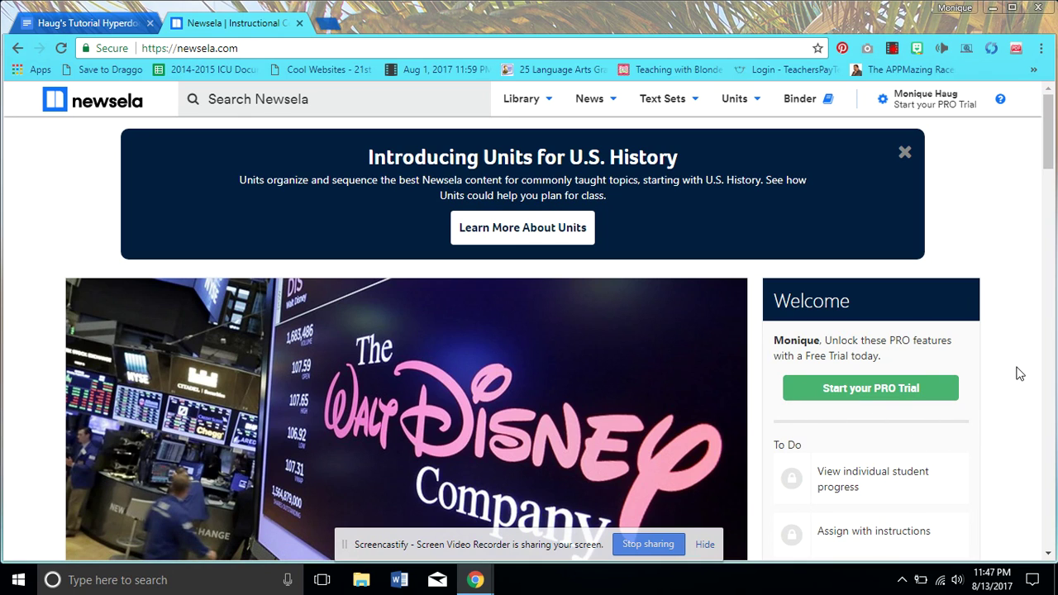
Step: Look through the home page's latest news, events calendar, library and featured text sets, and return to its beginning
click(1048, 553)
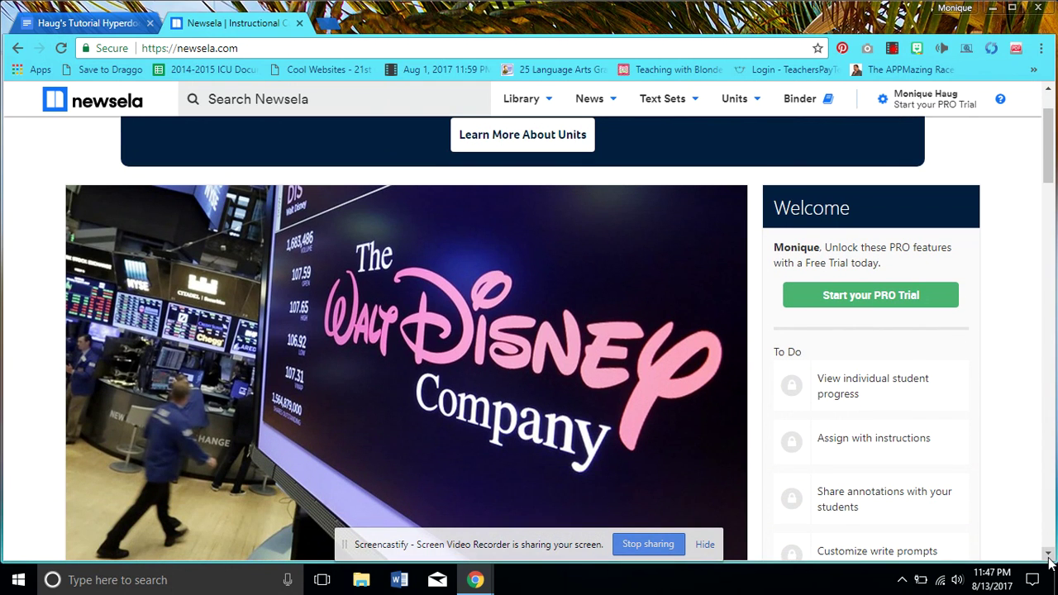
click(1048, 554)
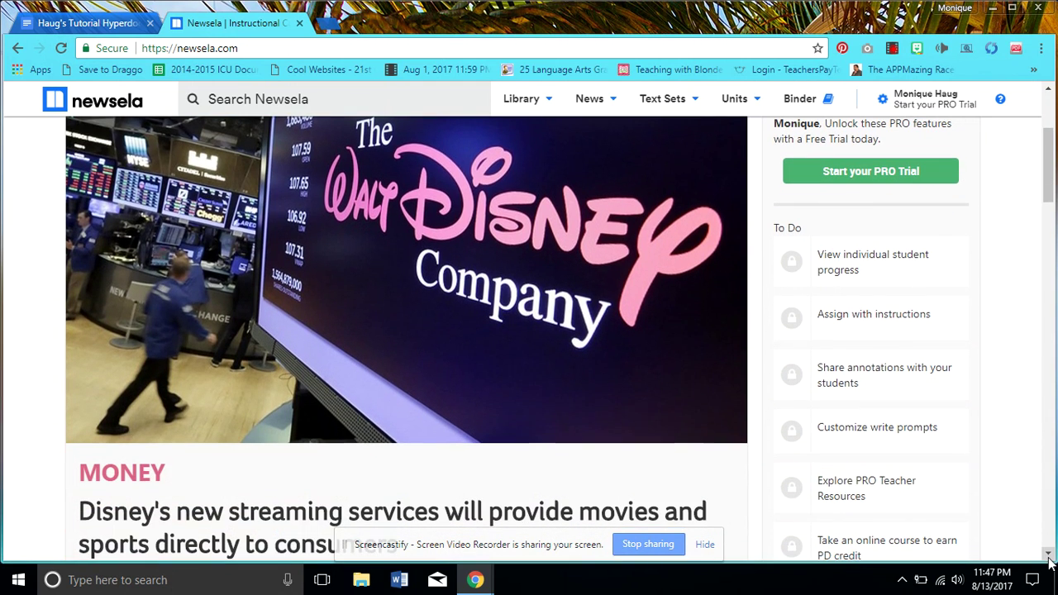
click(1048, 554)
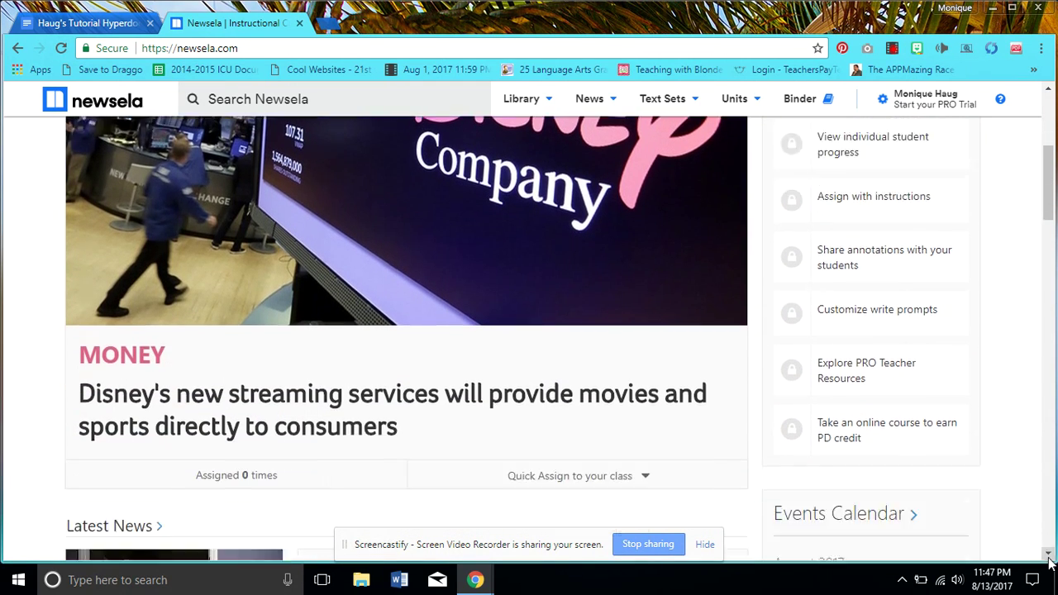
click(1048, 553)
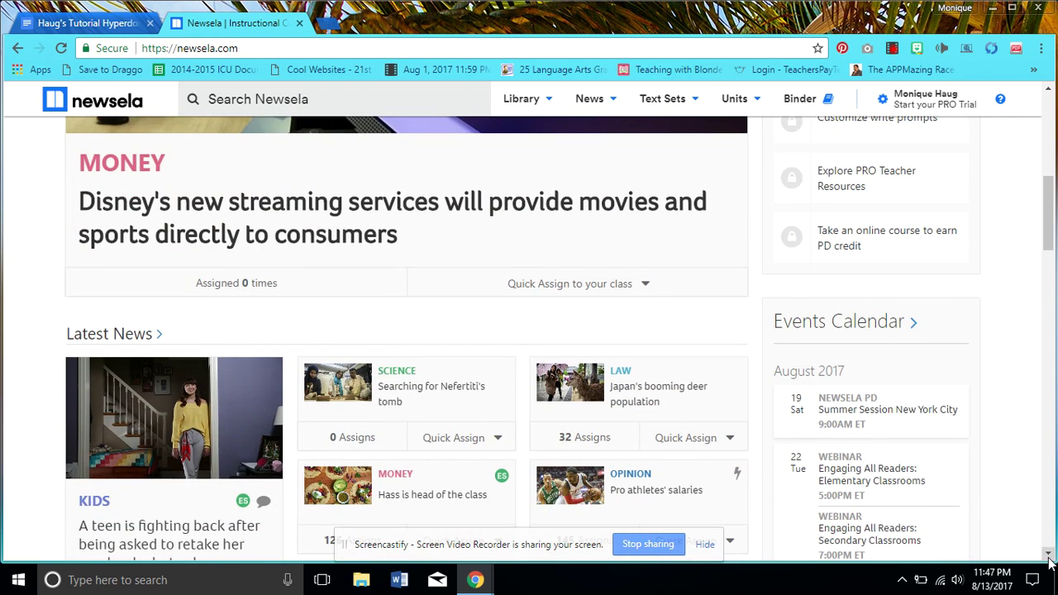
click(1048, 554)
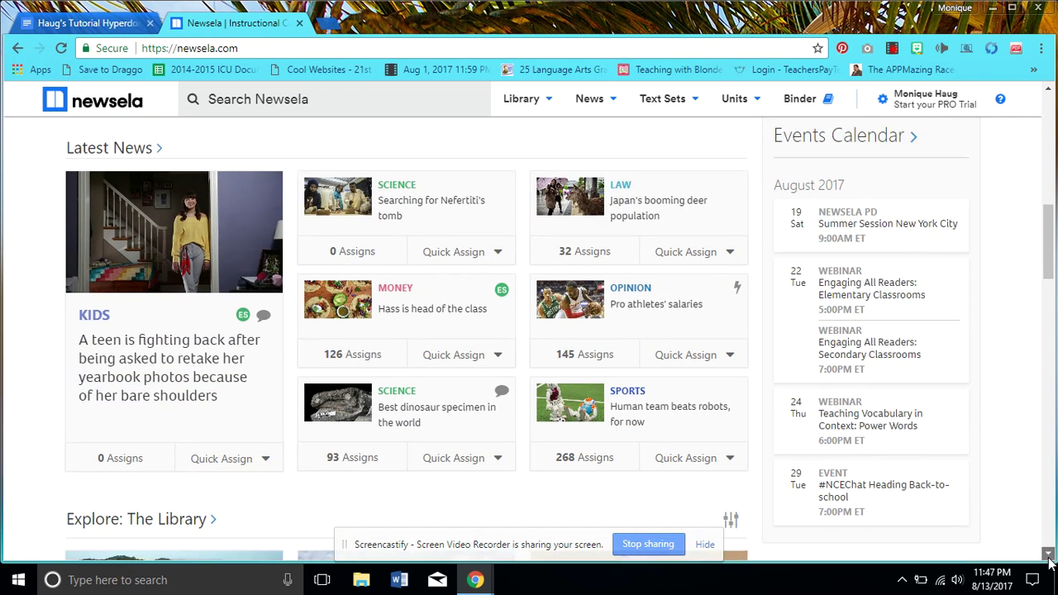
click(1047, 554)
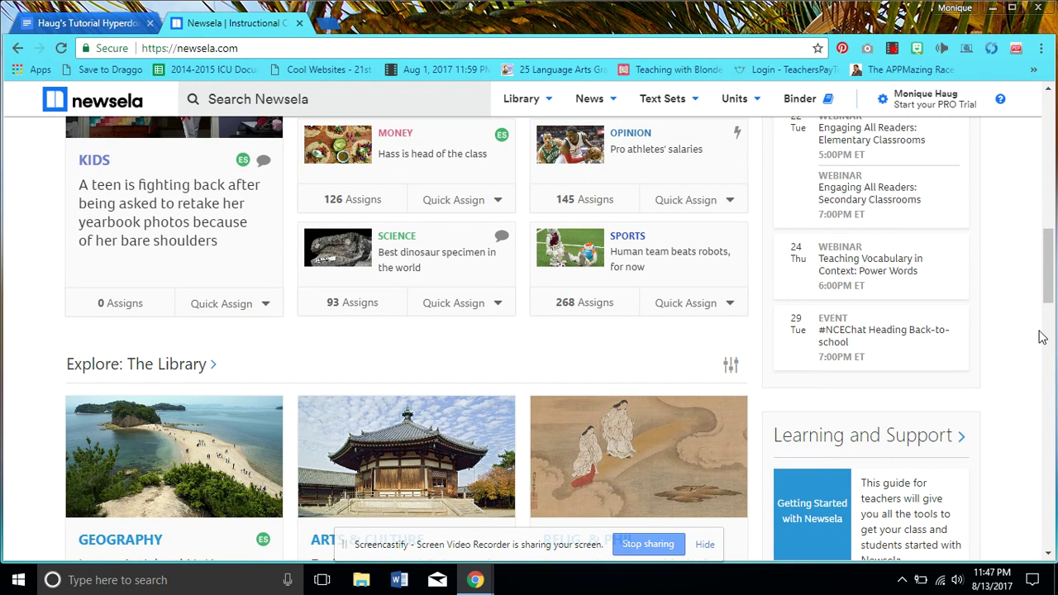
drag(1052, 283, 1052, 258)
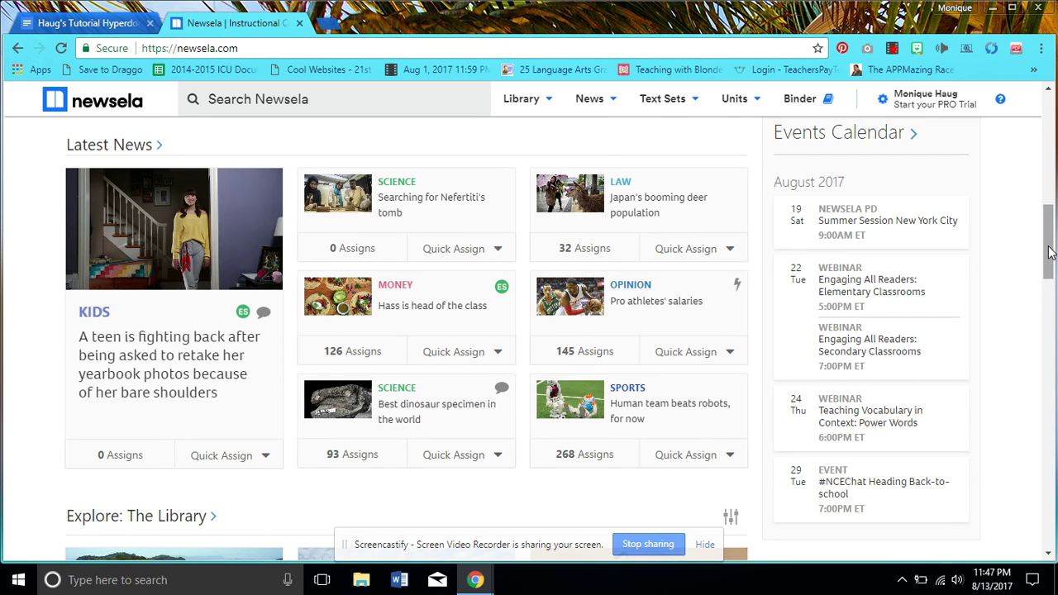
drag(1049, 252, 1053, 310)
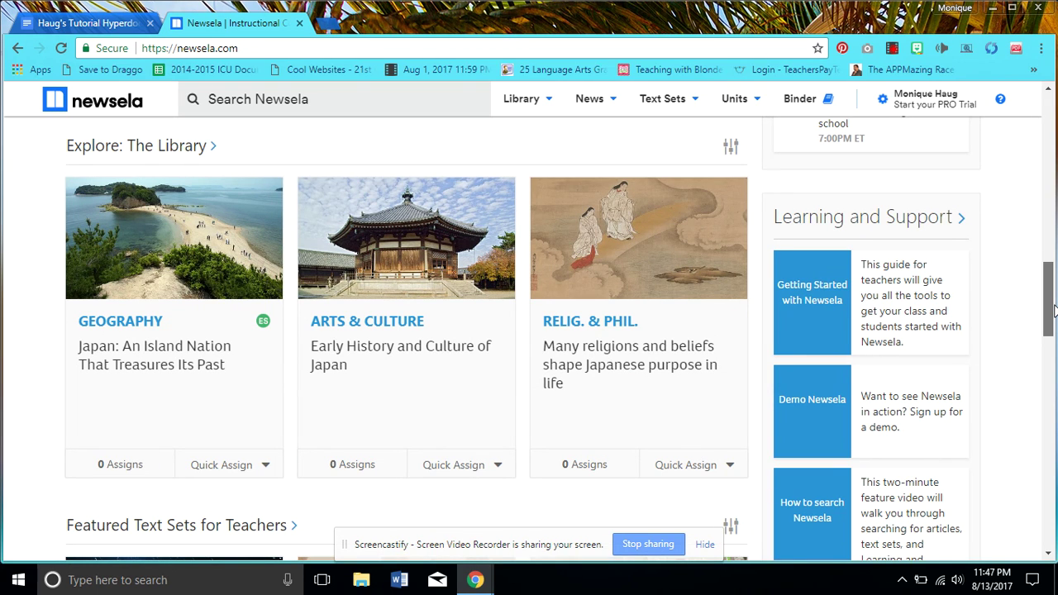
drag(1052, 310, 1054, 382)
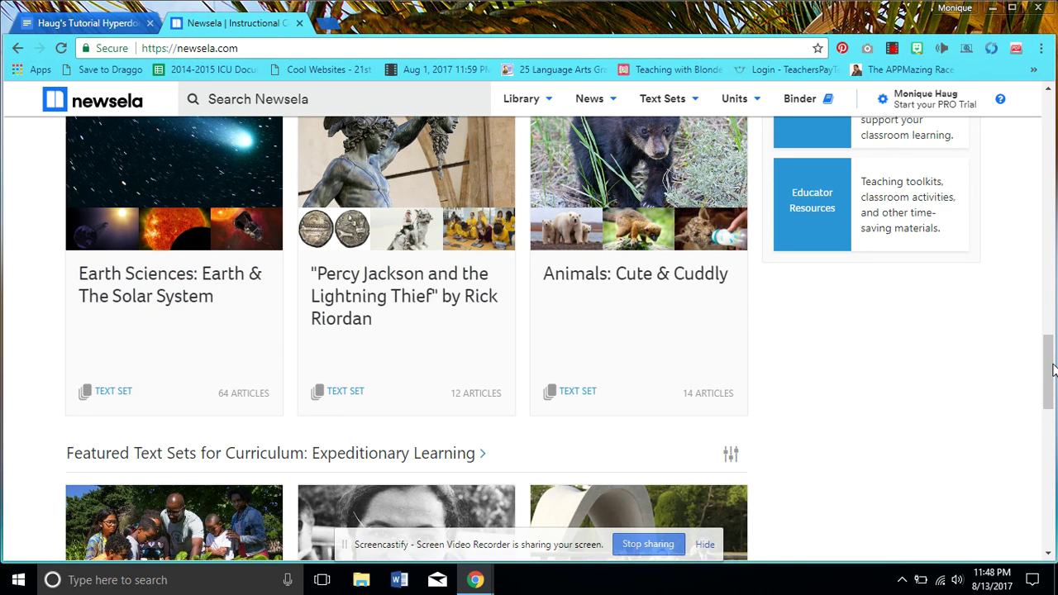
drag(1051, 368, 1043, 120)
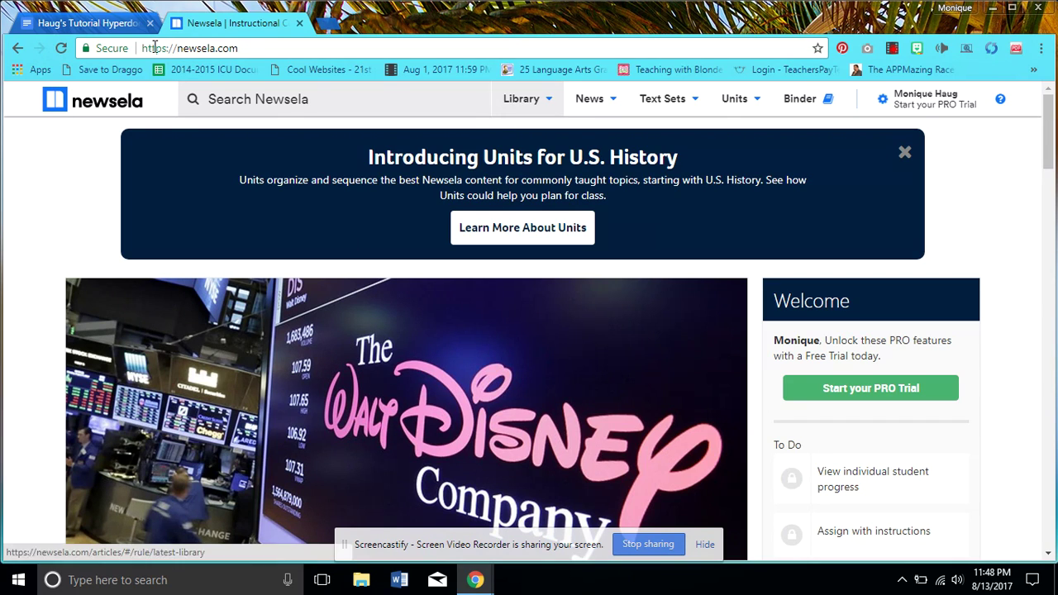
Step: Review the site search's suggested searches and its grade level and reading skill filters, and close it
click(242, 100)
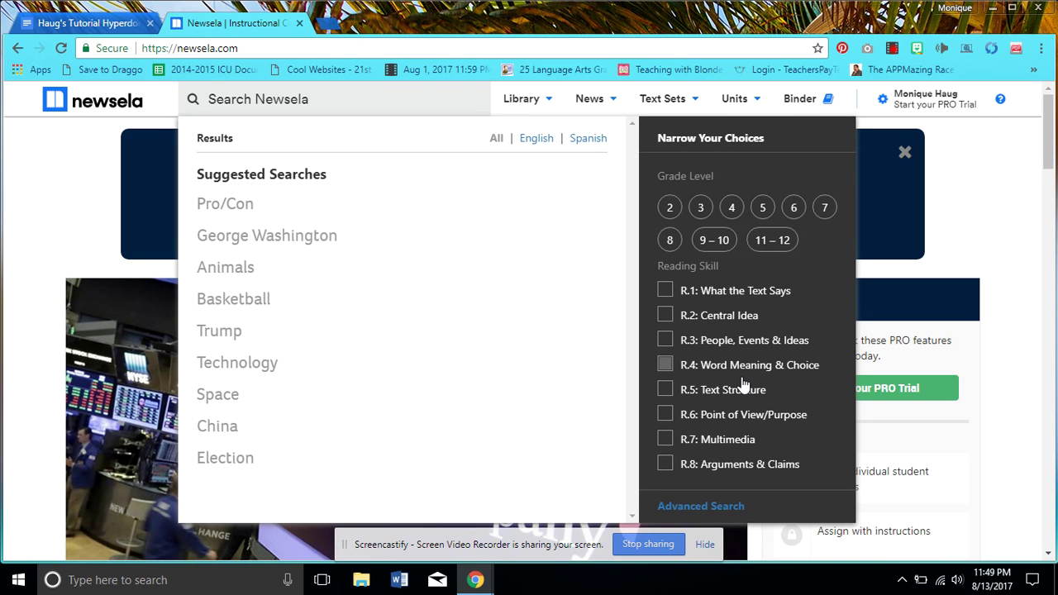
click(999, 236)
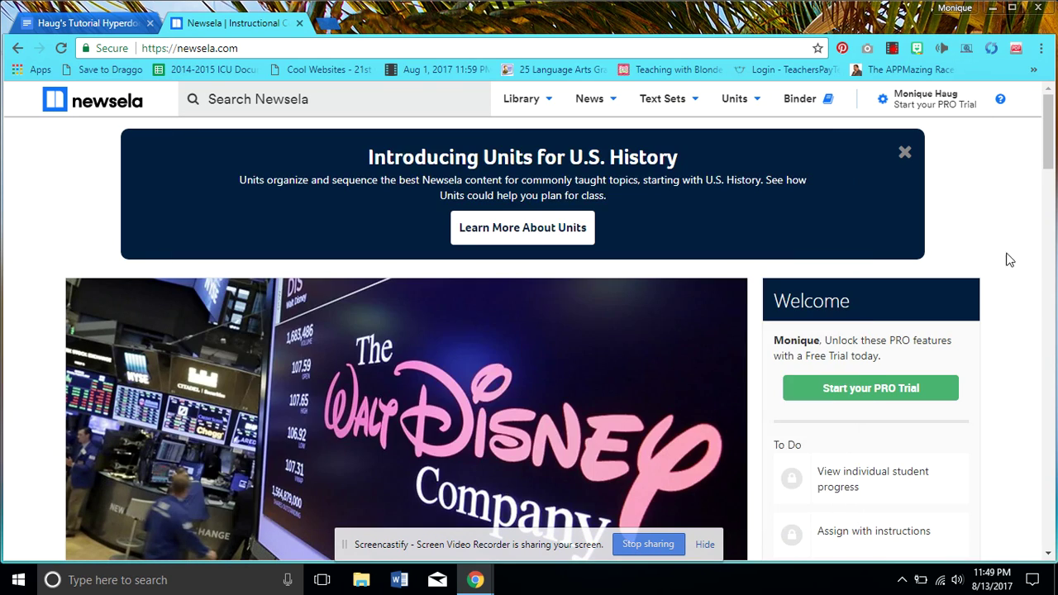
Step: Open the Latest News article about a teen asked to retake her yearbook photos and skim its opening
drag(1050, 558, 1050, 559)
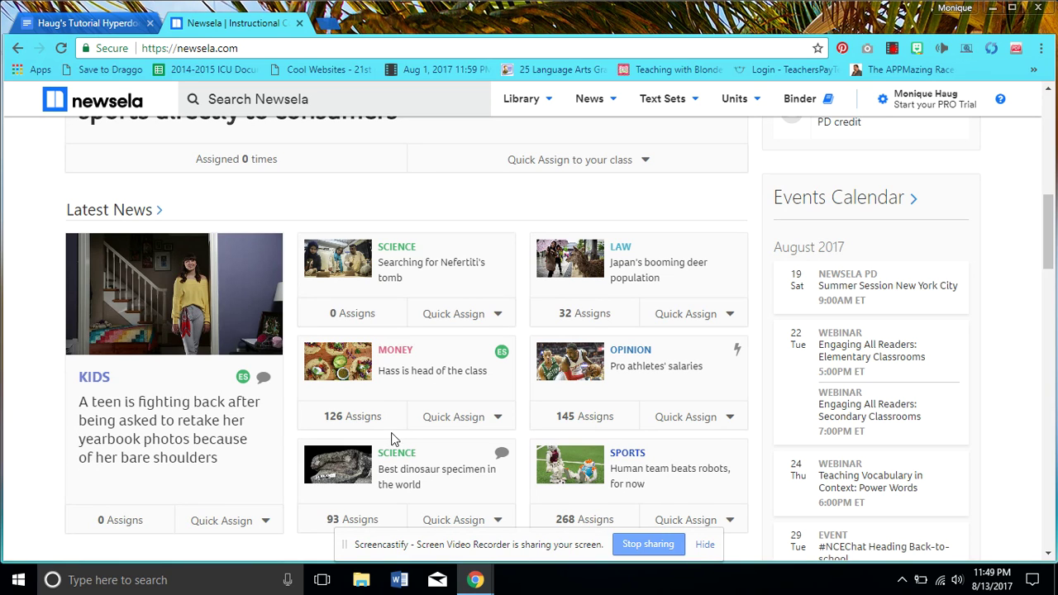
click(137, 411)
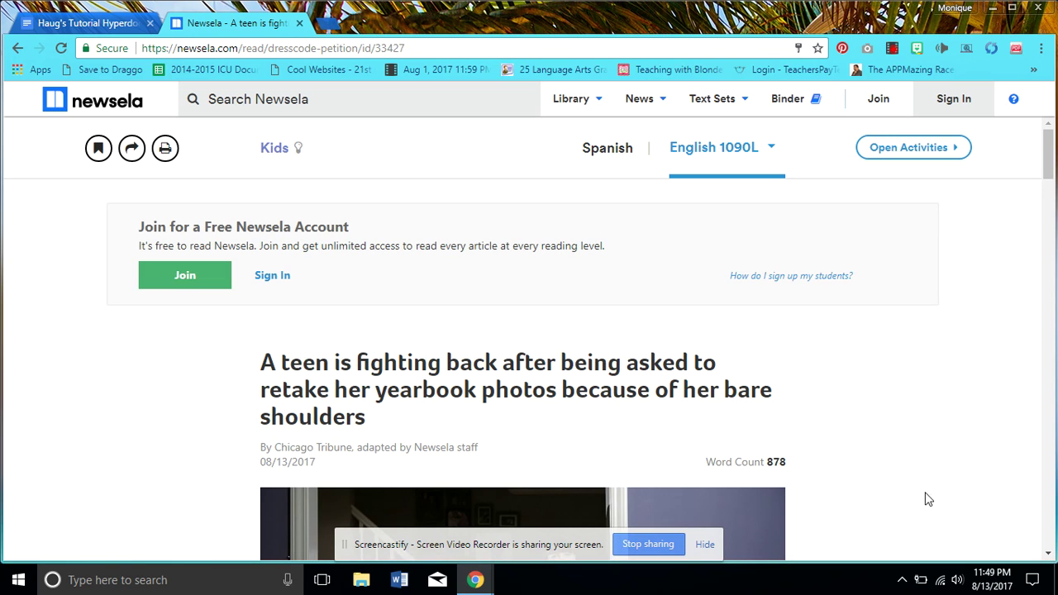
click(1048, 553)
scroll(1047, 553, down, 3)
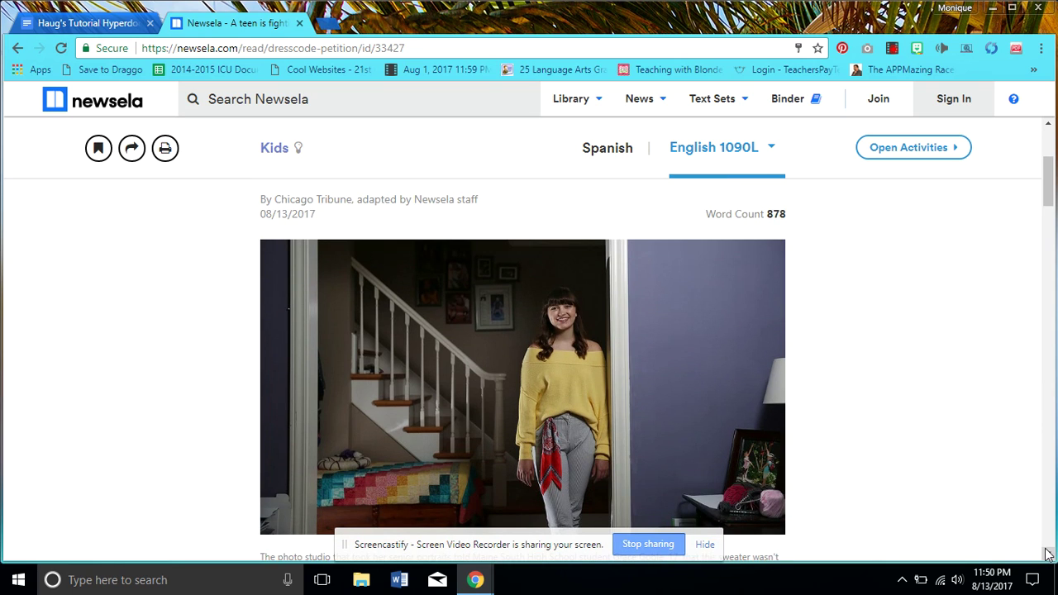
click(1048, 554)
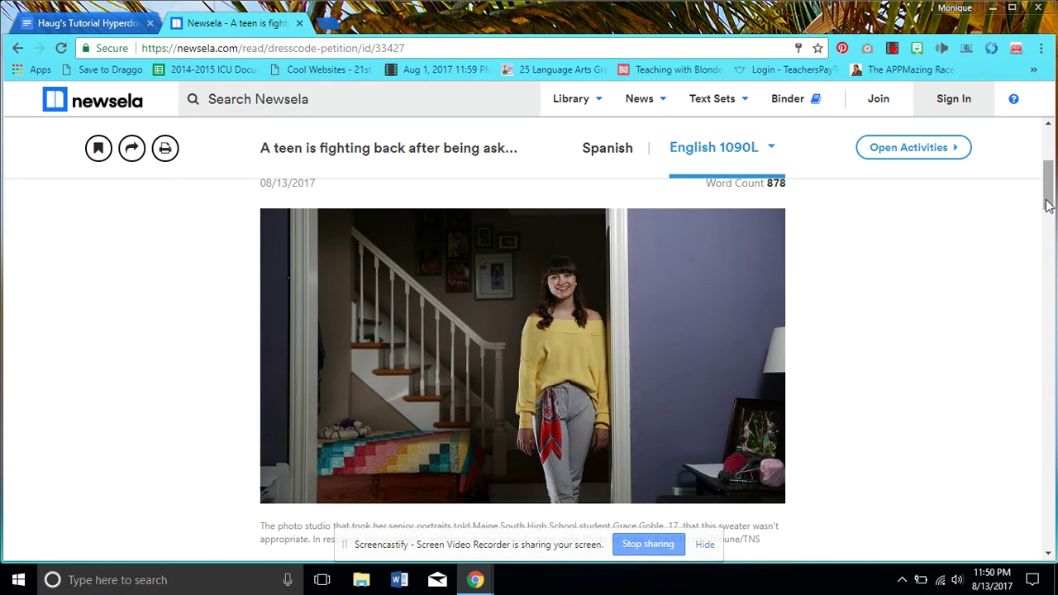
mouse_move(1047, 205)
mouse_down()
mouse_move(1047, 181)
mouse_move(1047, 205)
mouse_up()
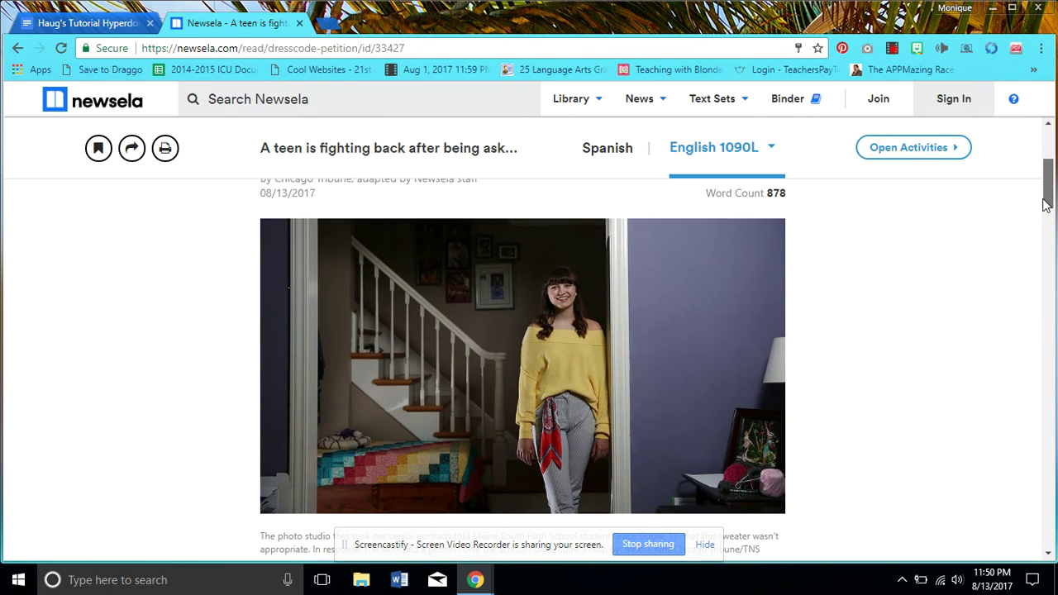
drag(1046, 205, 1051, 149)
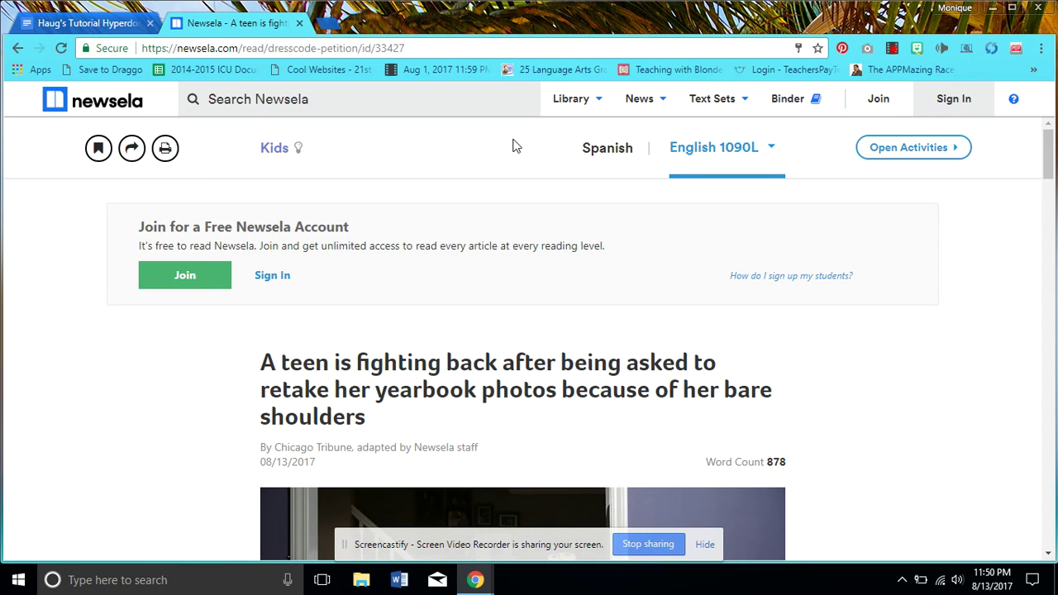
Step: Examine the categories offered under News and Text Sets
mouse_move(585, 110)
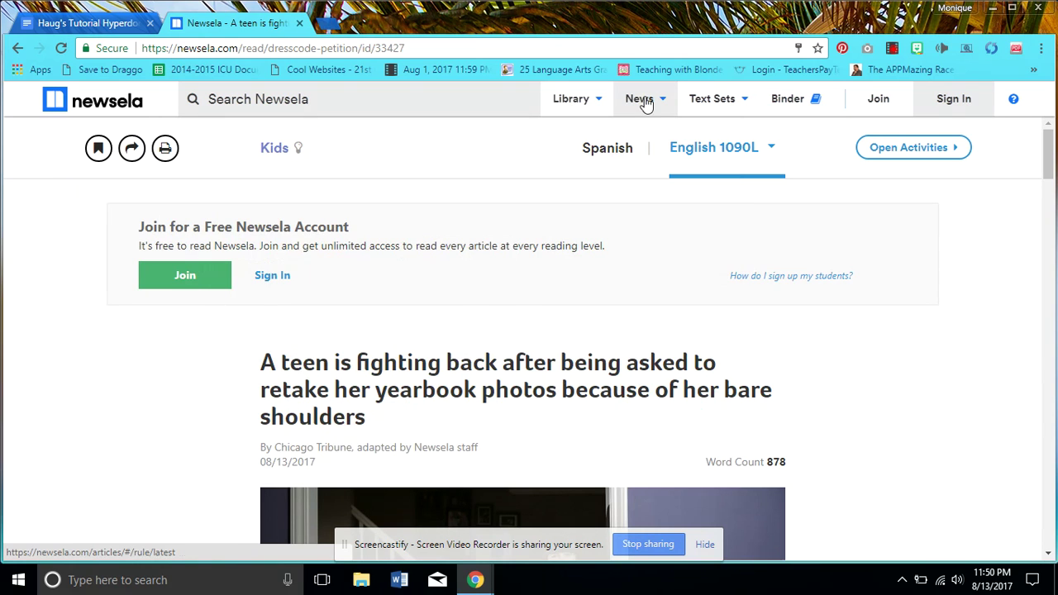
mouse_move(663, 102)
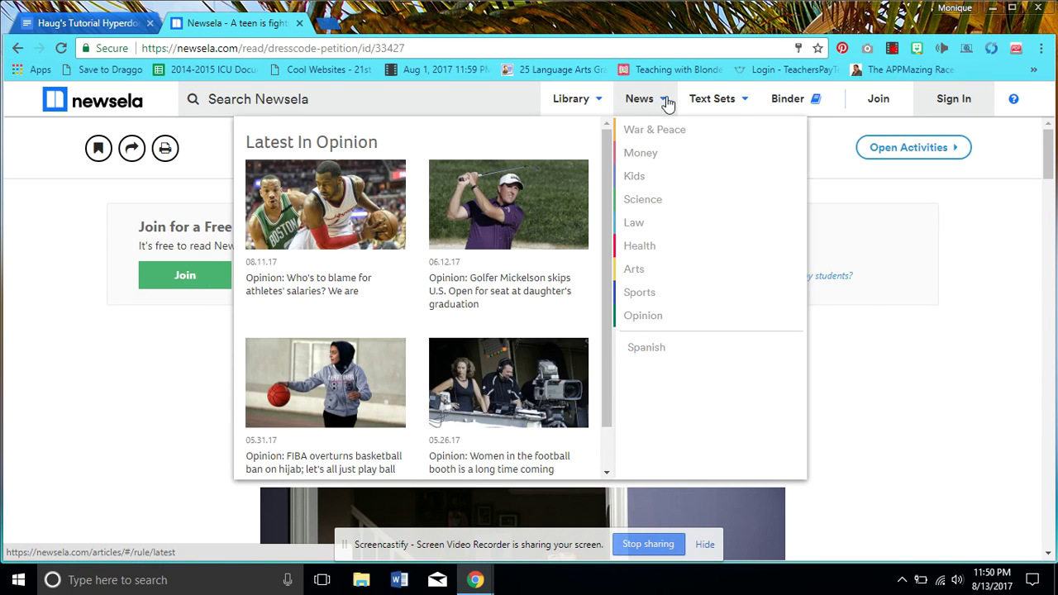
mouse_move(704, 102)
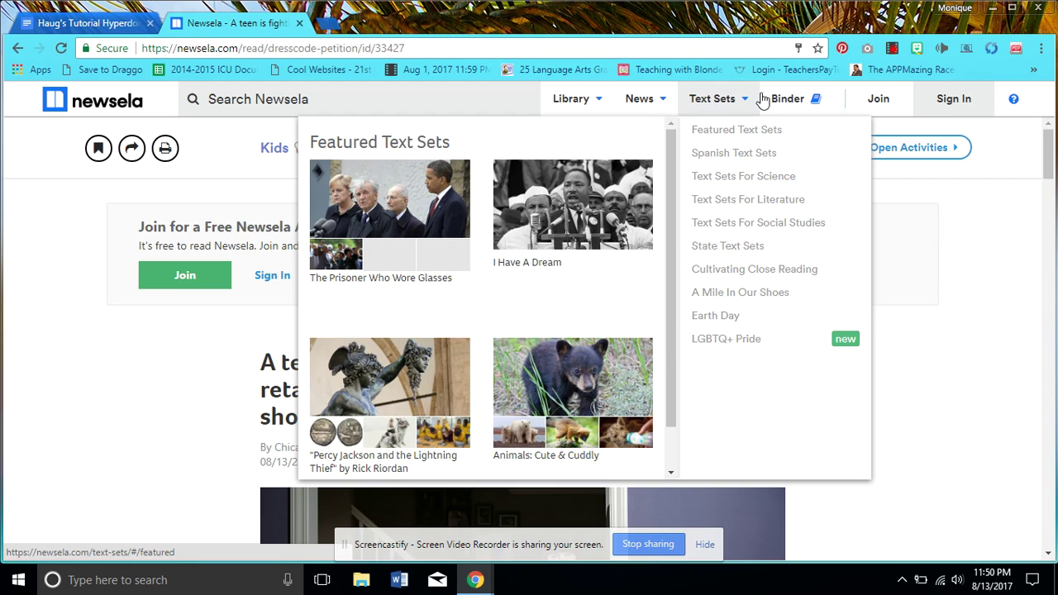
mouse_move(776, 101)
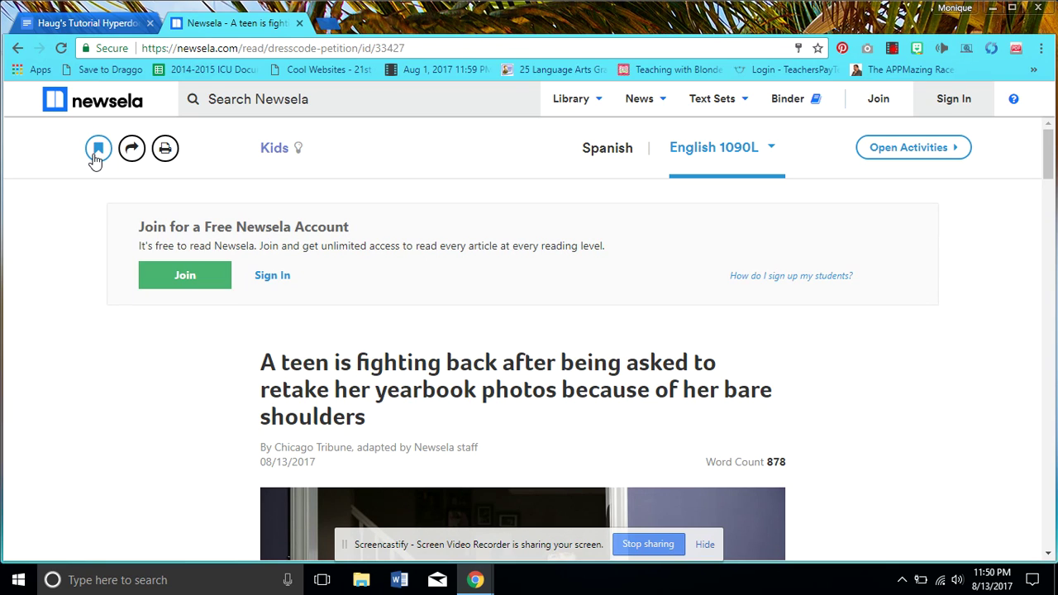
Step: Sign in to the teacher account with the saved credentials and dismiss the PRO offer
click(99, 154)
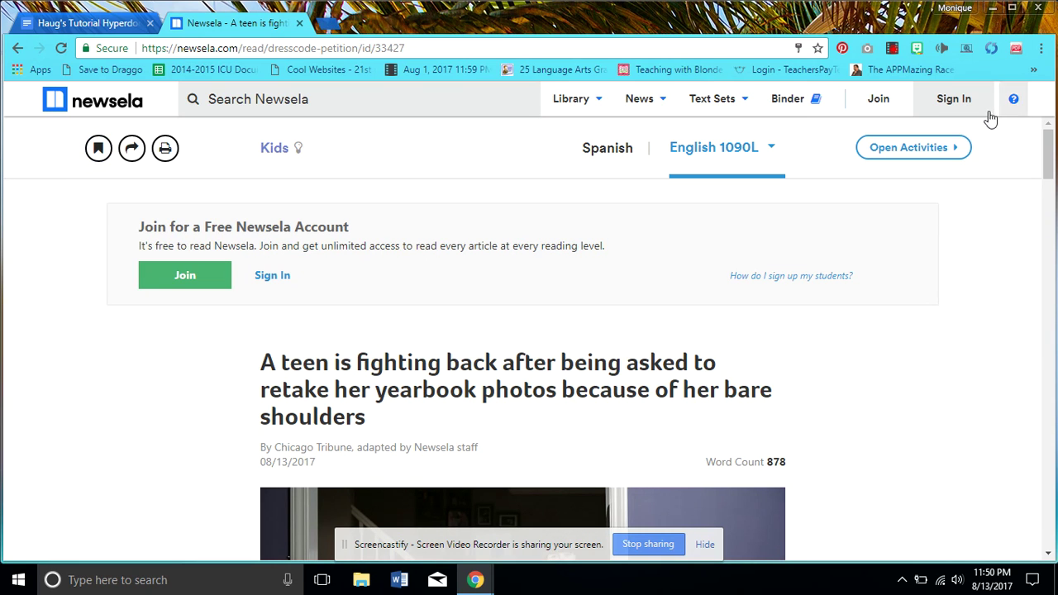
click(947, 99)
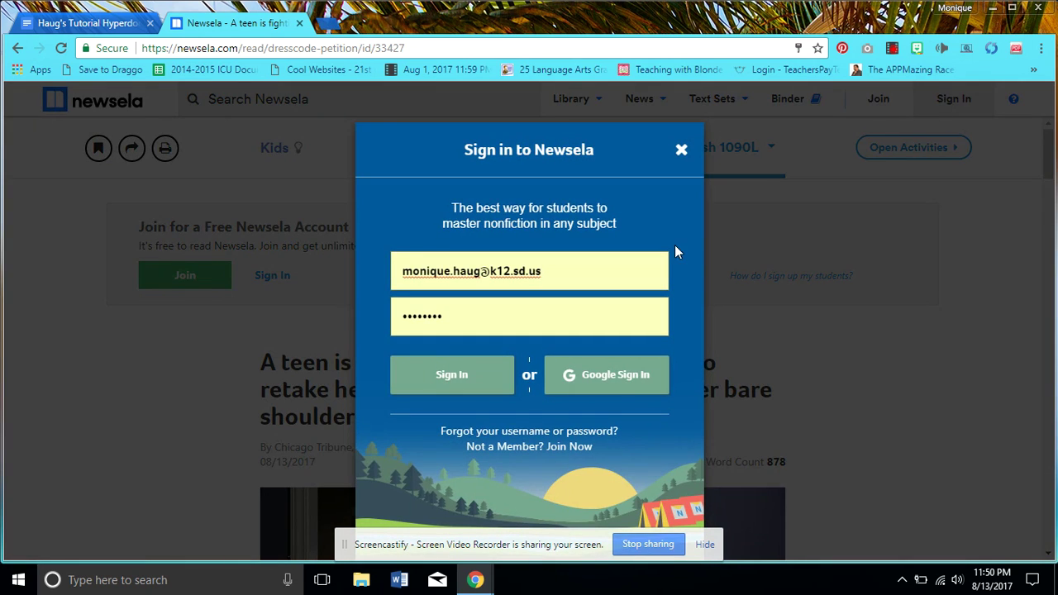
click(453, 378)
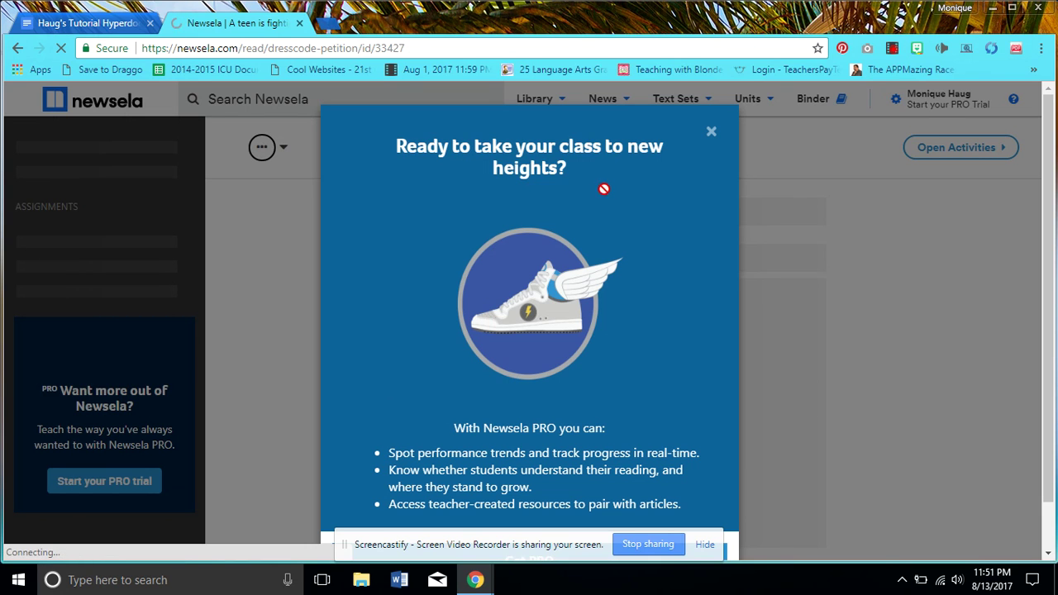
click(713, 135)
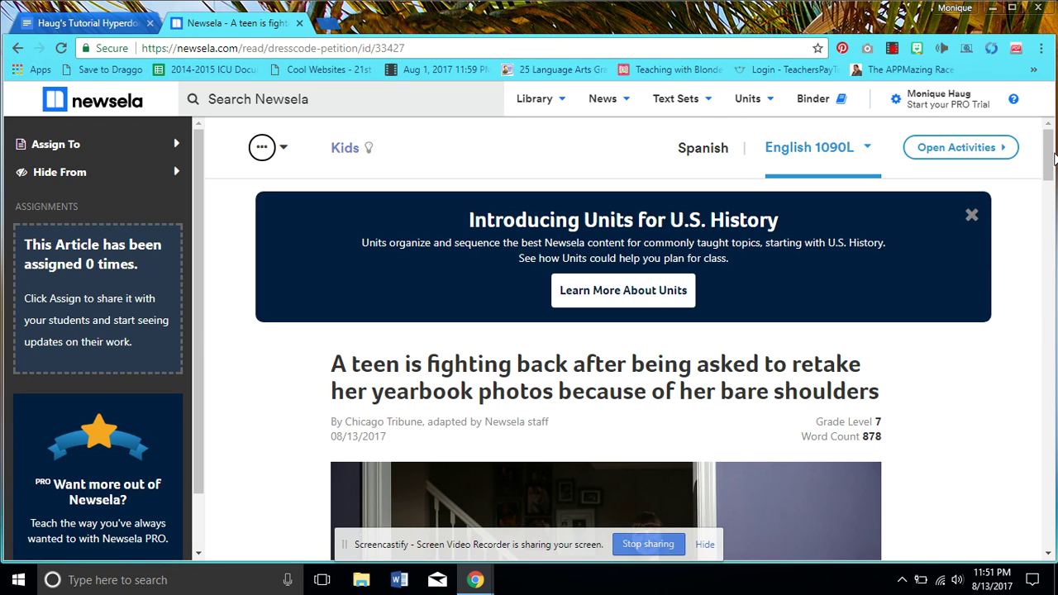
Step: Examine the class lists for assigning the article and for hiding it, without choosing a class
drag(1048, 154, 1048, 162)
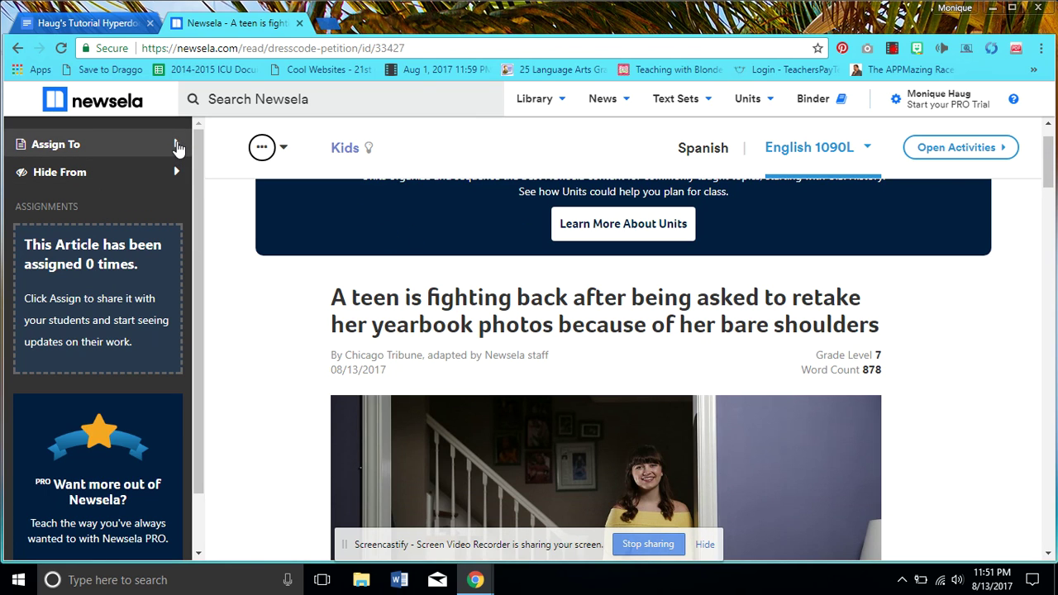
click(177, 146)
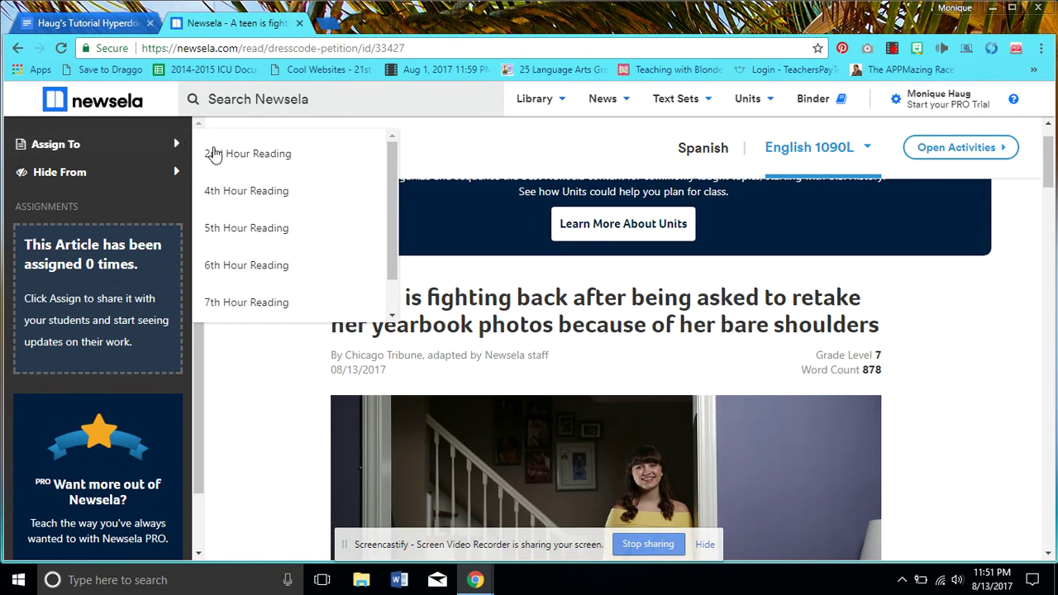
scroll(390, 232, down, 2)
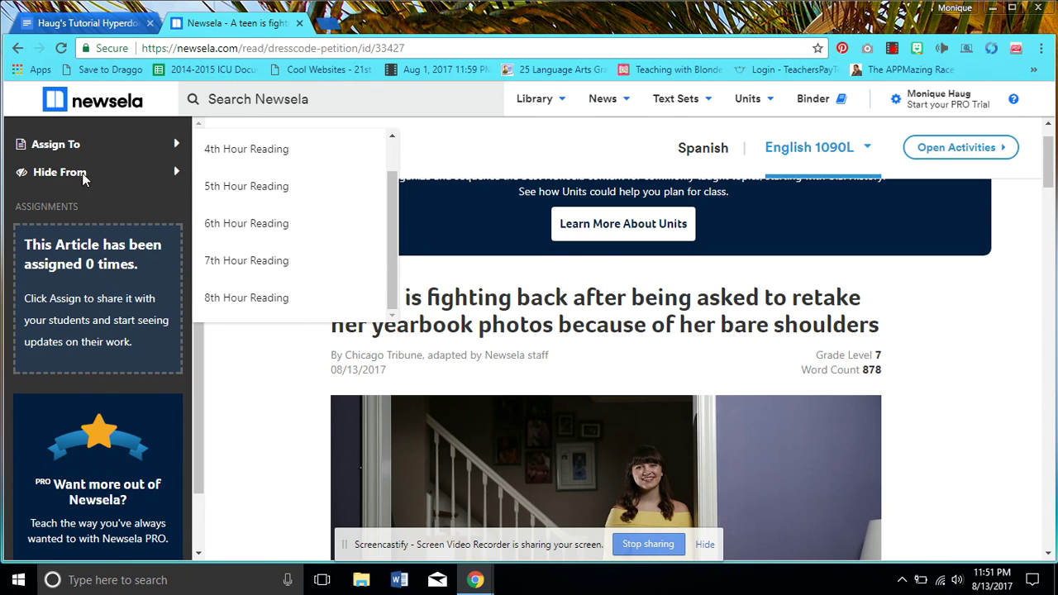
click(174, 171)
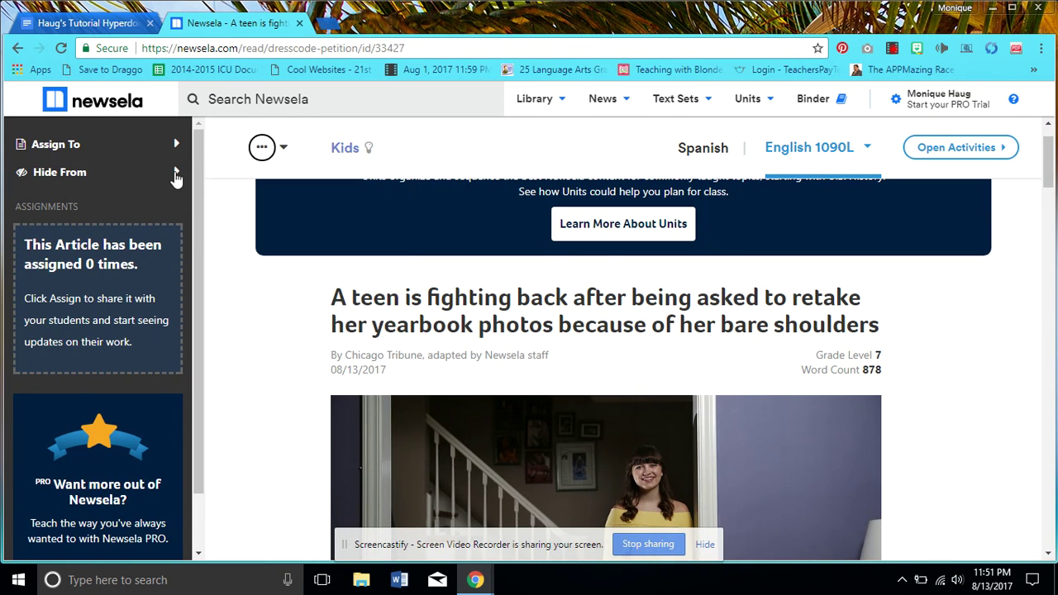
click(175, 171)
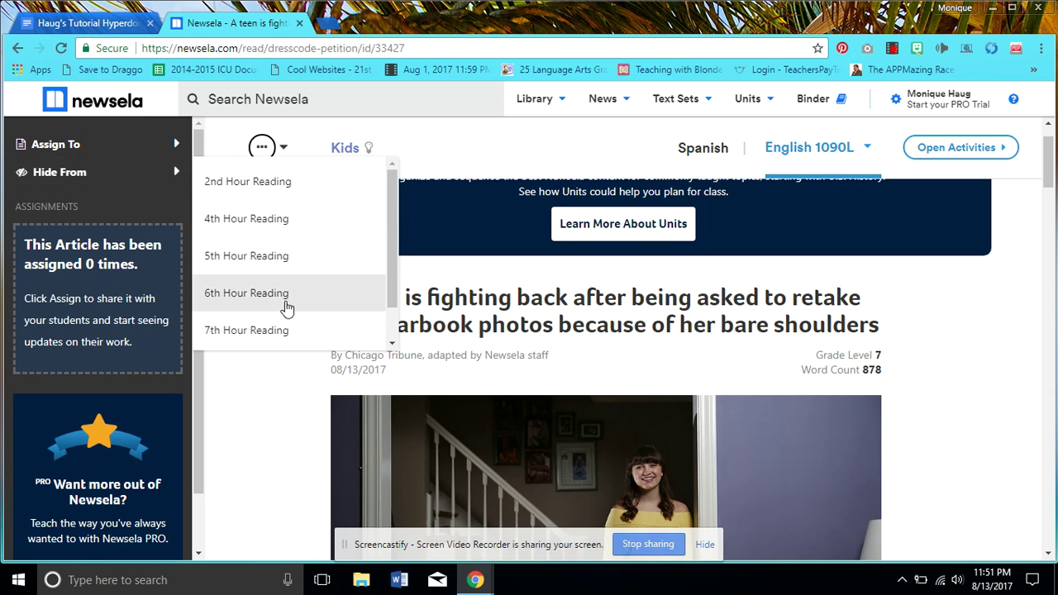
click(290, 418)
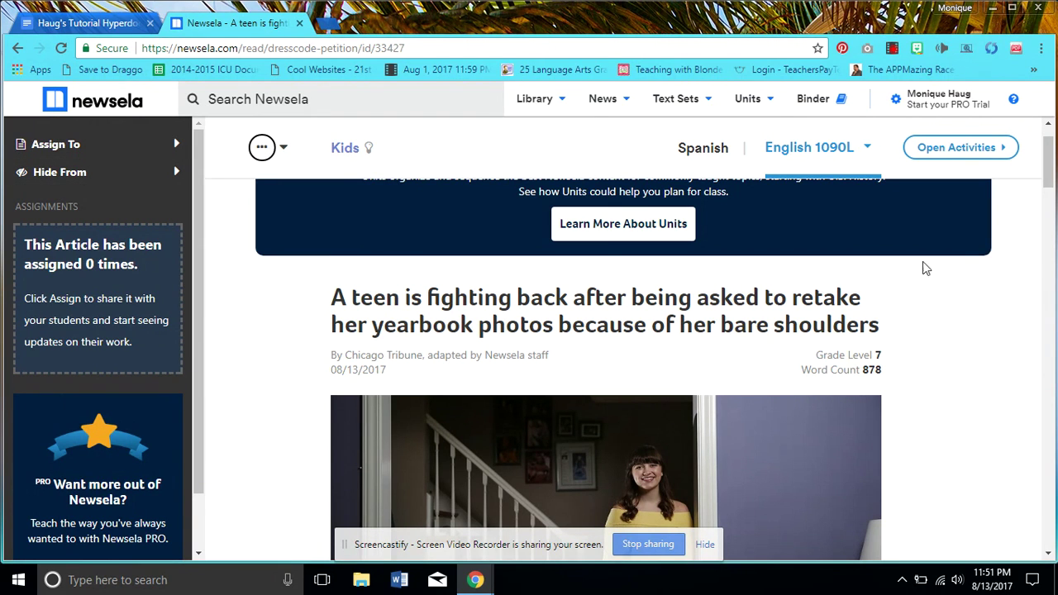
Step: Create a new text set from the yearbook-photo article
drag(1051, 169, 1056, 373)
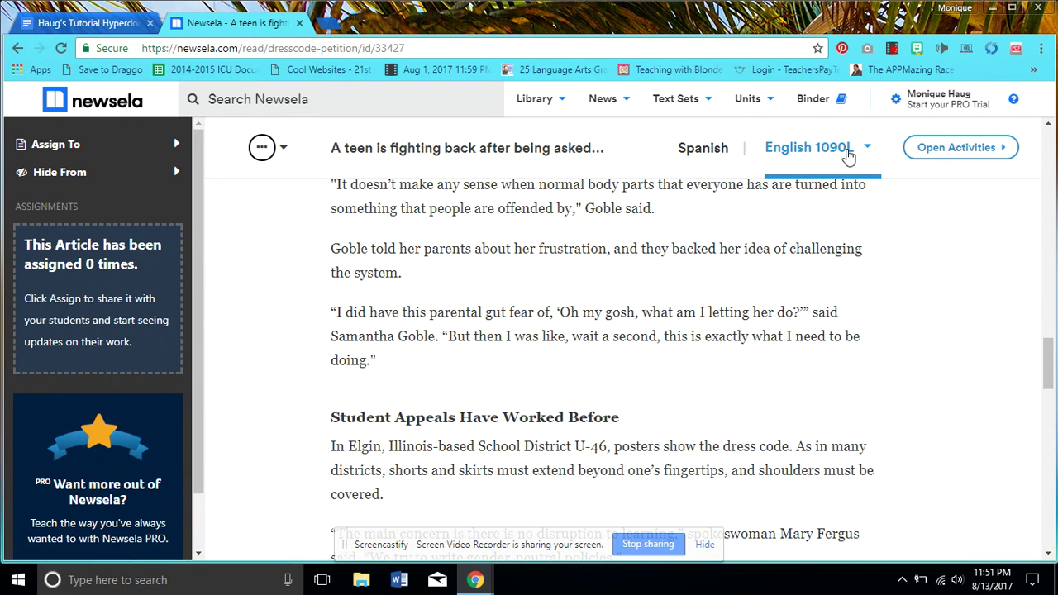
click(282, 149)
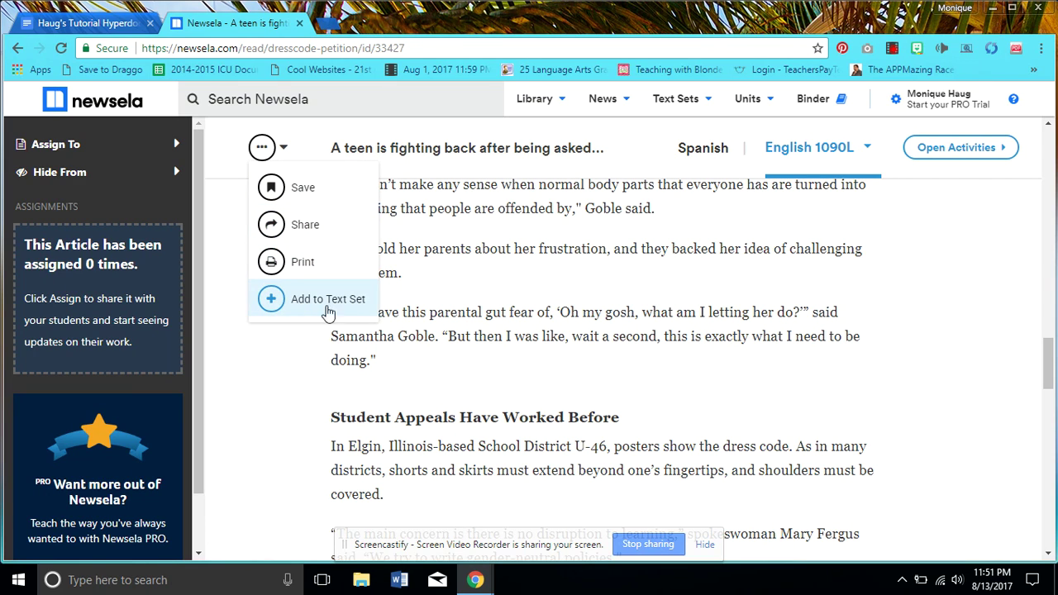
click(276, 301)
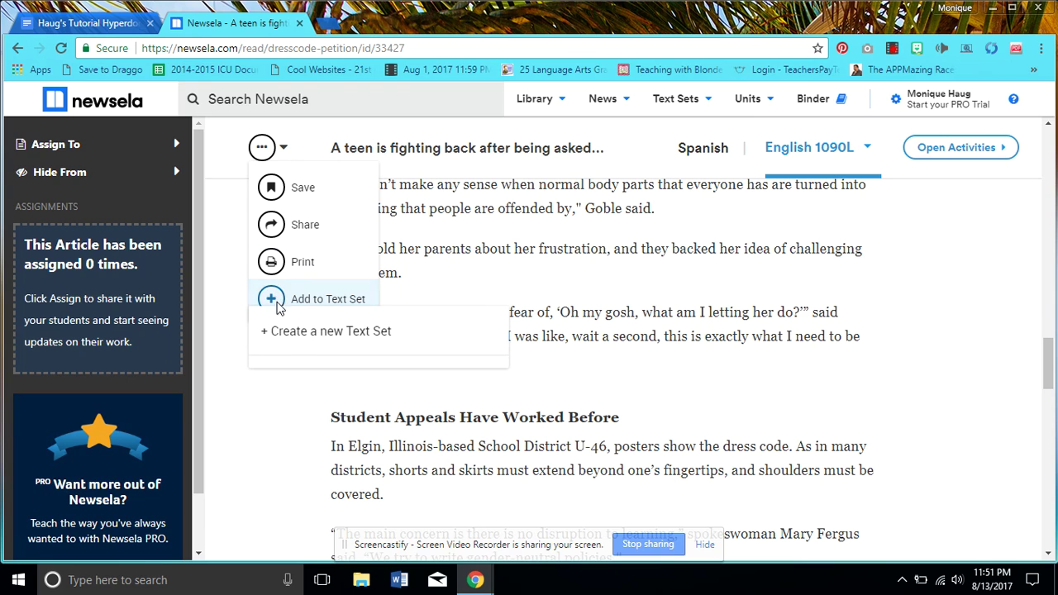
click(295, 331)
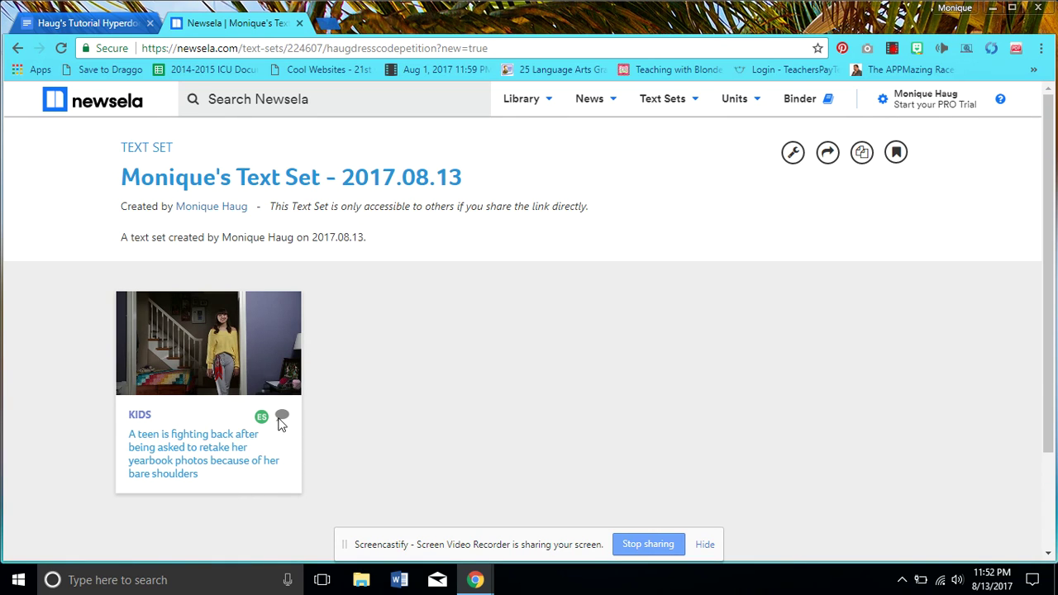
Step: Reopen the article from the text set, dismiss the U.S. History Units banner and show the article's activities
mouse_move(284, 420)
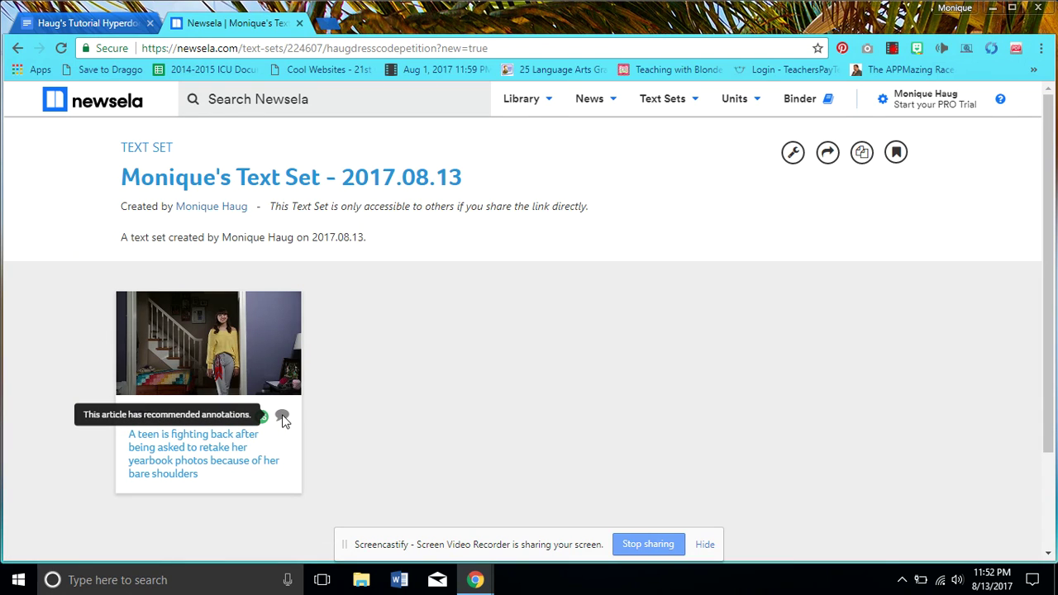
click(281, 419)
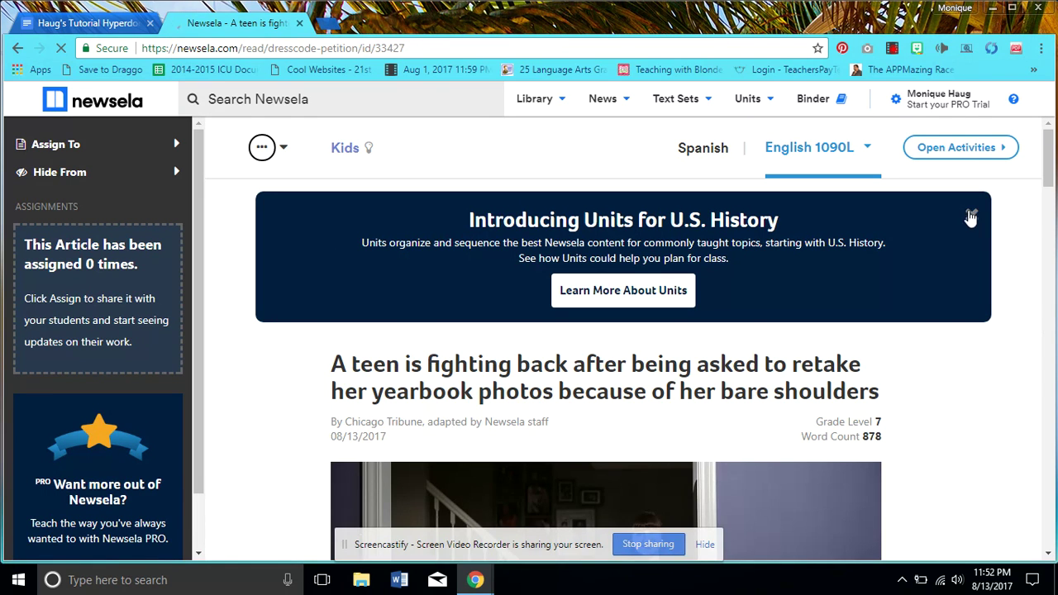
click(971, 219)
click(982, 154)
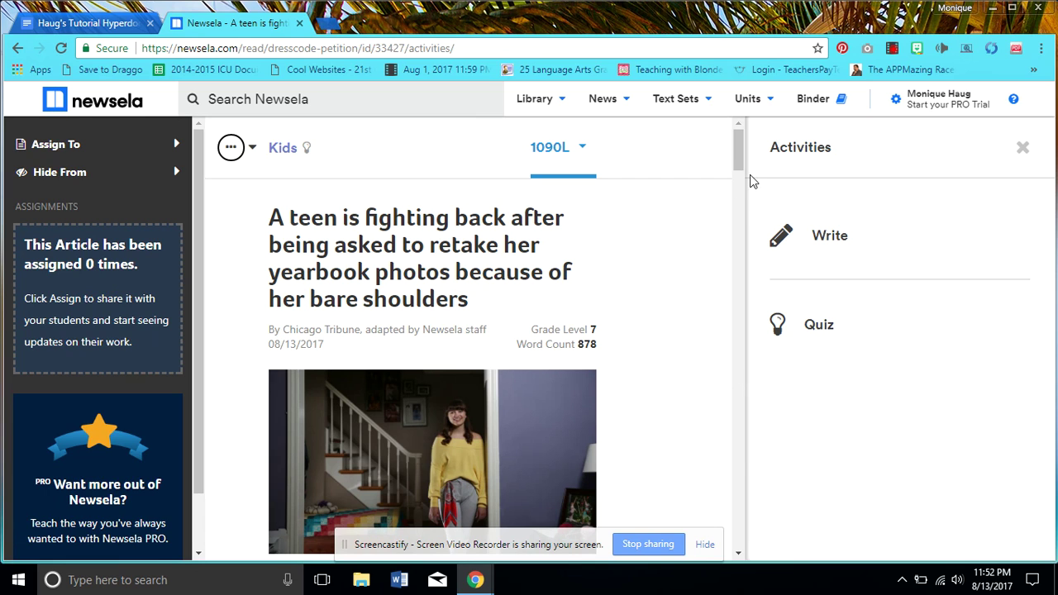
Step: Examine the grade level and word count listed under the article's title
mouse_move(741, 162)
mouse_down()
mouse_move(741, 176)
mouse_move(740, 159)
mouse_up()
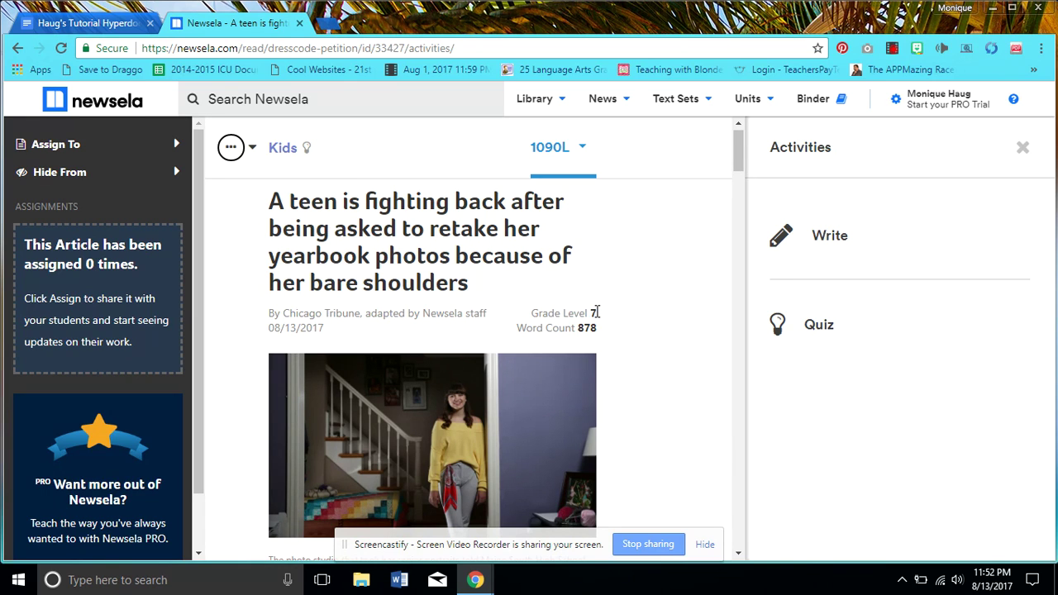
drag(594, 312, 586, 313)
click(587, 313)
drag(739, 161, 740, 164)
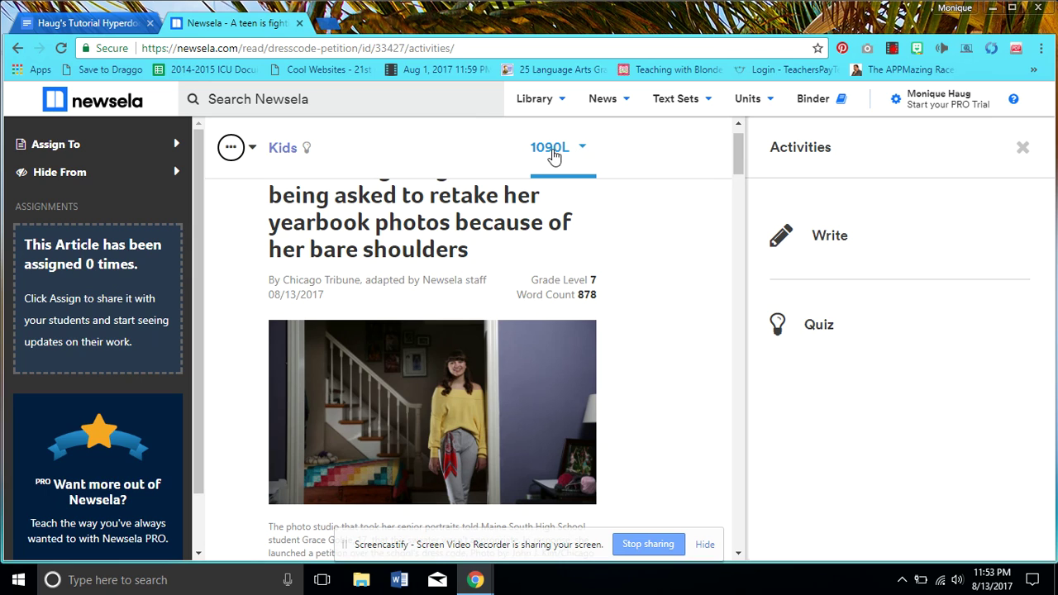
Step: Switch the article's reading level to 1220L for comparison, and set it to 570L
click(583, 151)
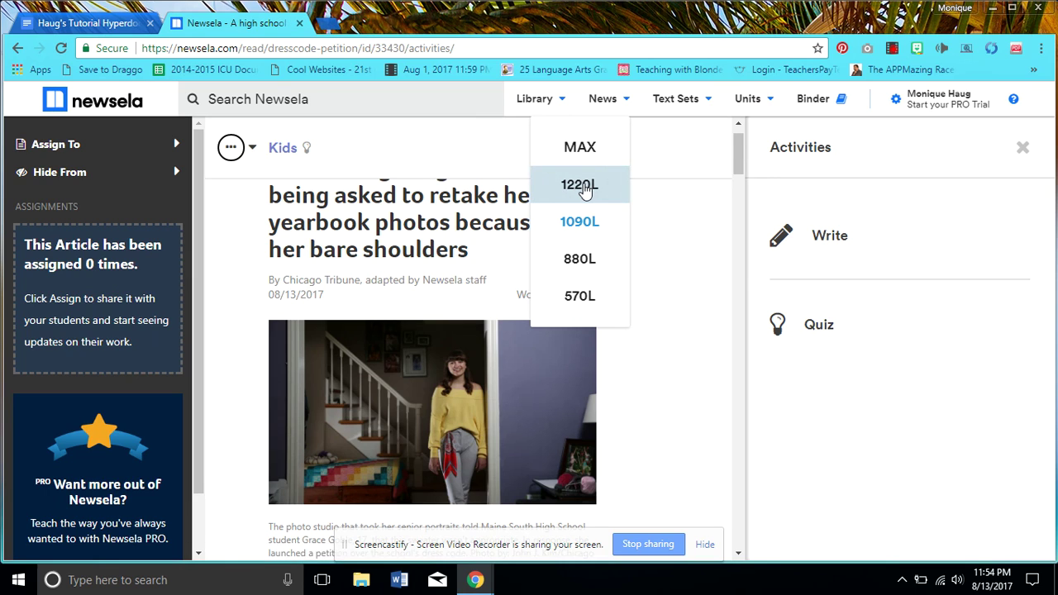
click(584, 186)
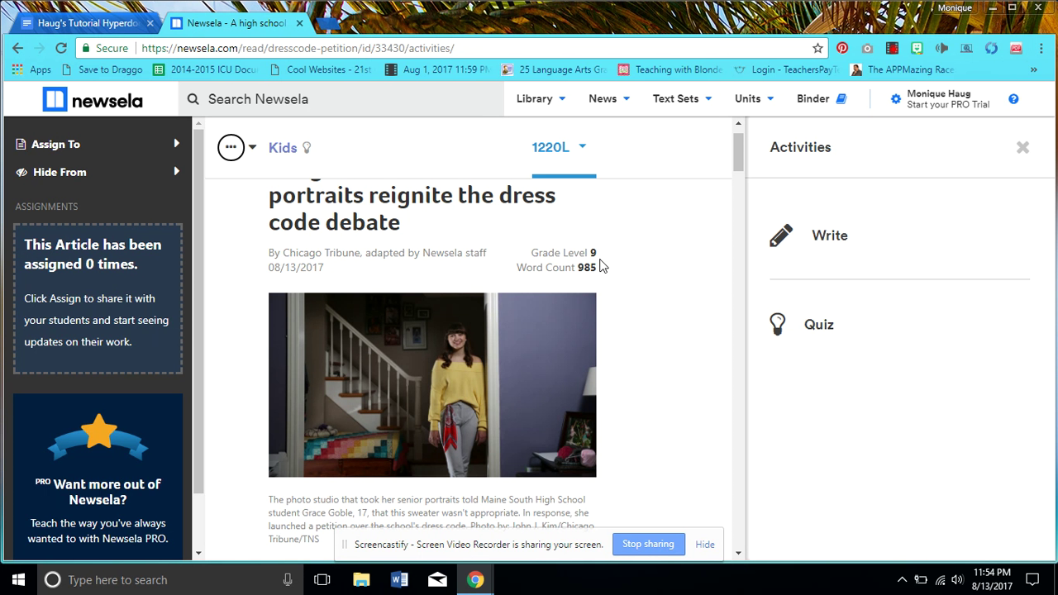
click(584, 151)
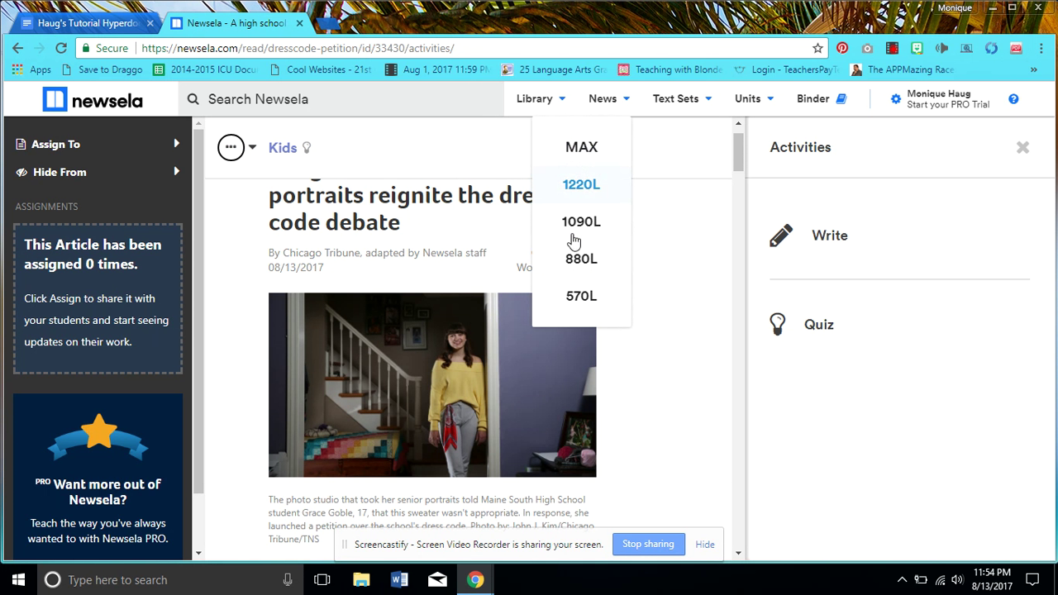
click(581, 297)
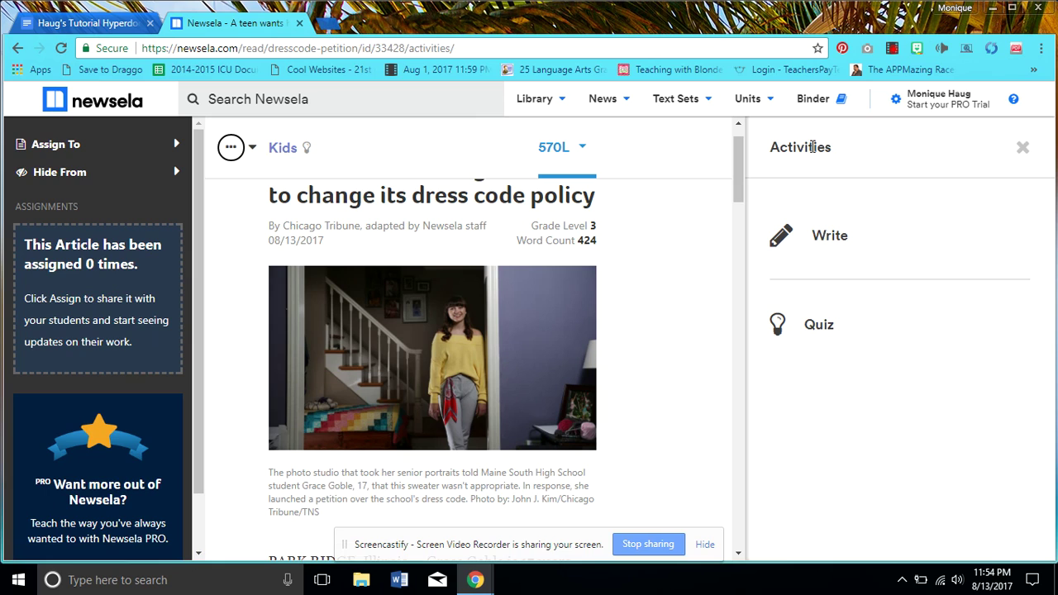
Step: Open the quiz for the 570L version and review its first question and answer choices
click(827, 326)
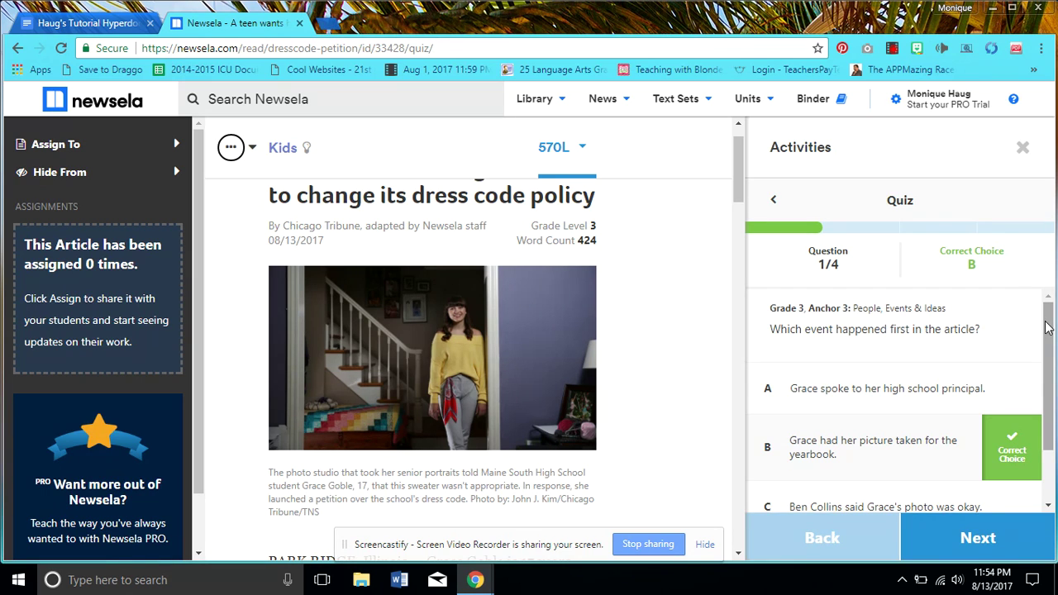
drag(1051, 327, 1056, 244)
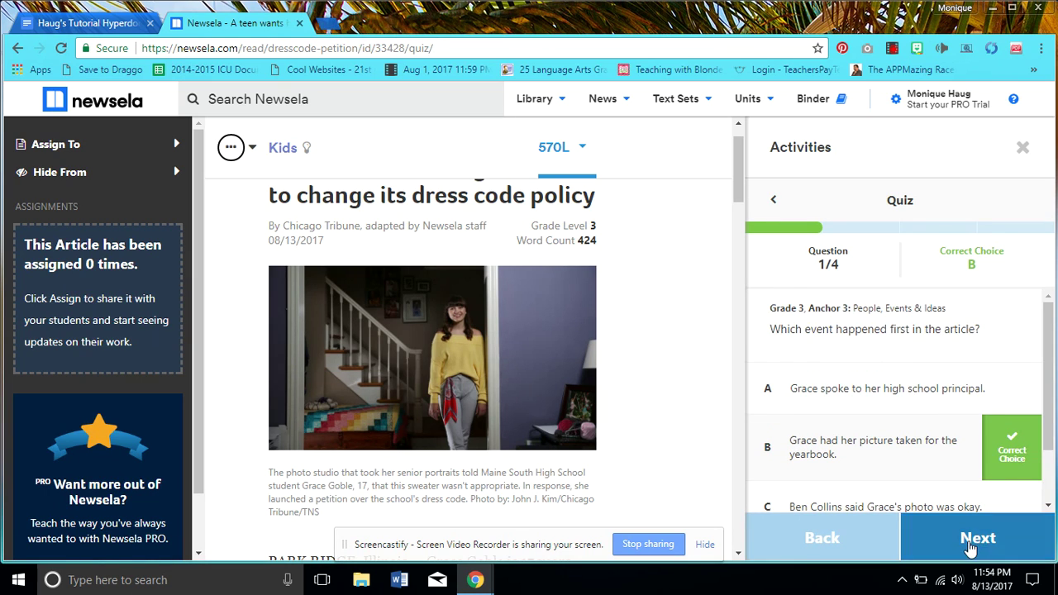